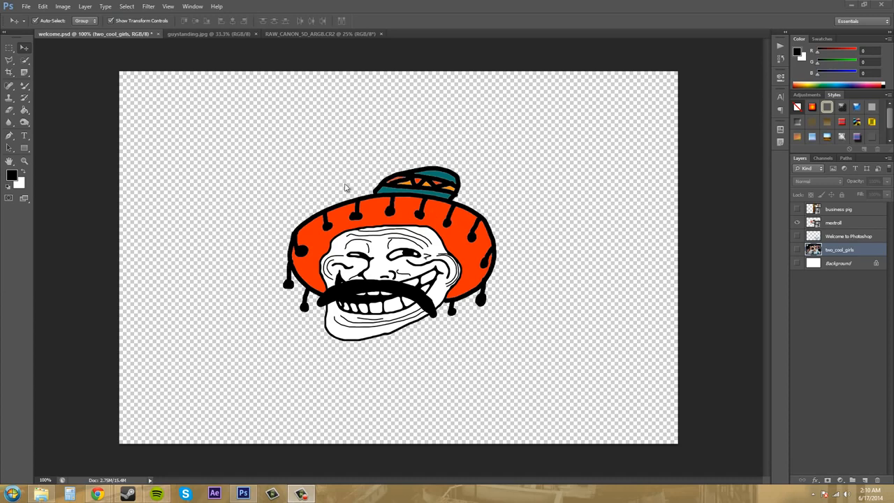
Place the colorscheme2 image in the document and move its color strip up to the top of the sombrero
click(25, 7)
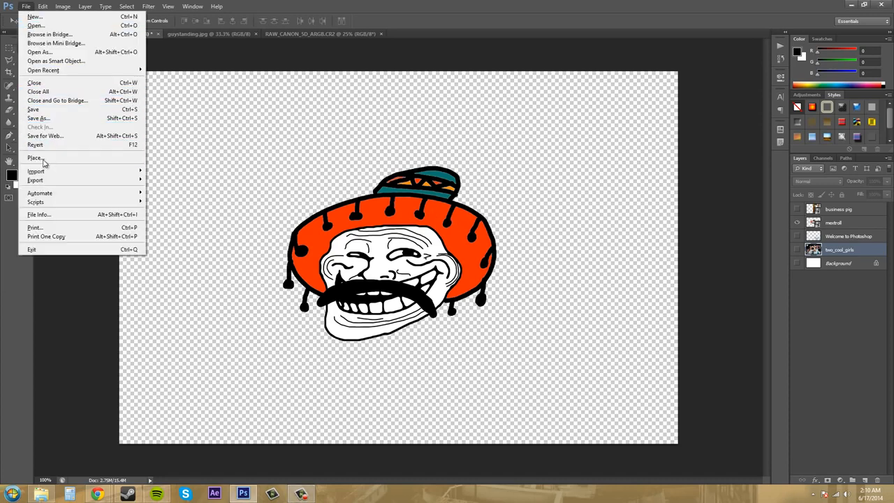
click(36, 157)
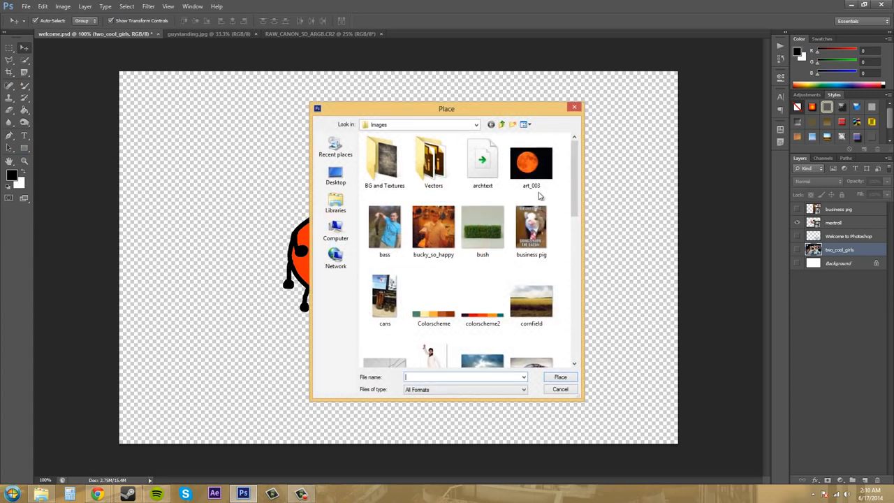
drag(580, 174, 580, 213)
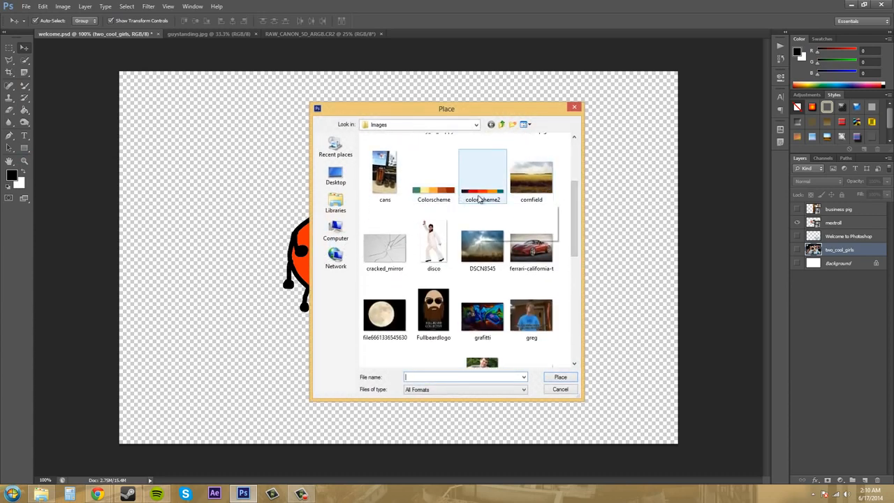
click(442, 195)
click(488, 185)
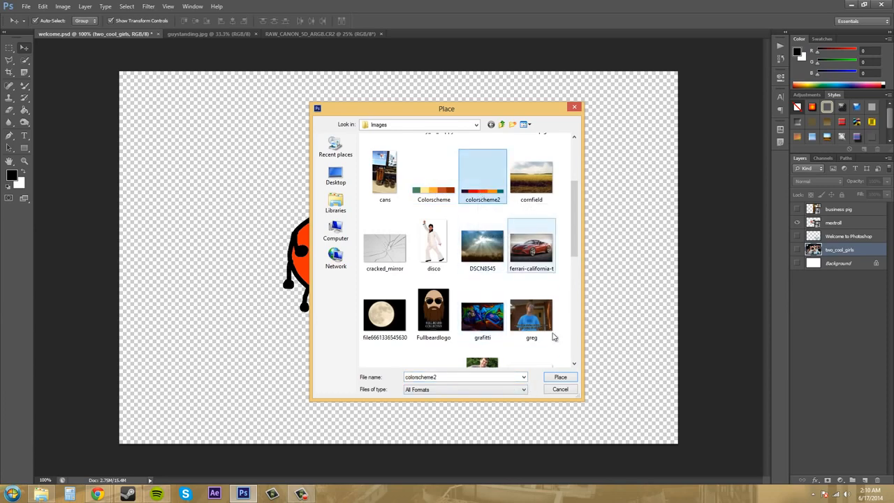
click(560, 377)
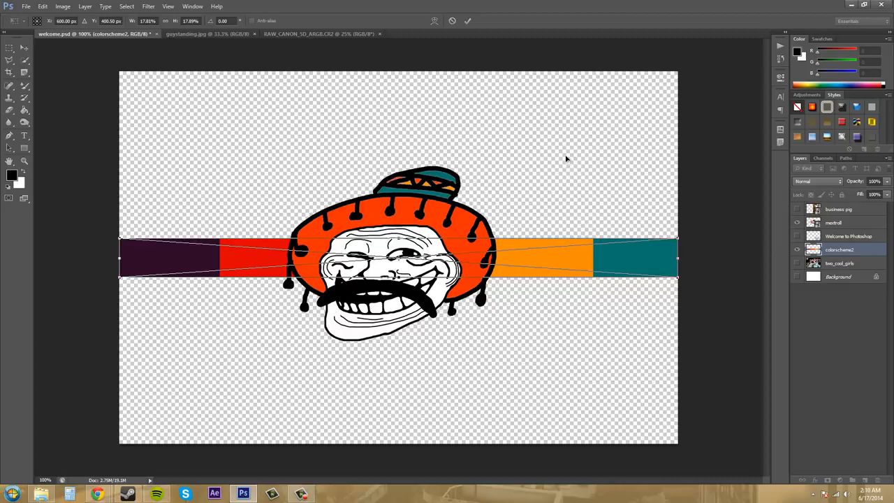
key(Escape)
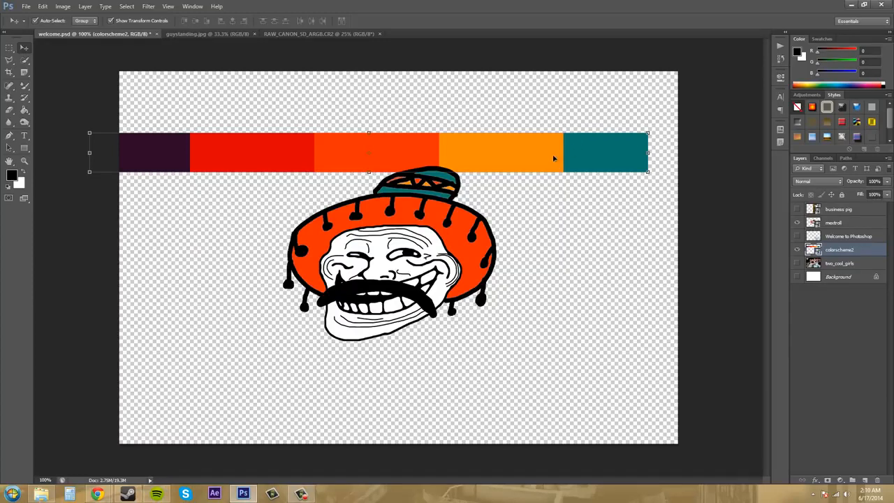
Try to scale the placed colorscheme2 strip from its lower-right corner
click(648, 140)
click(634, 158)
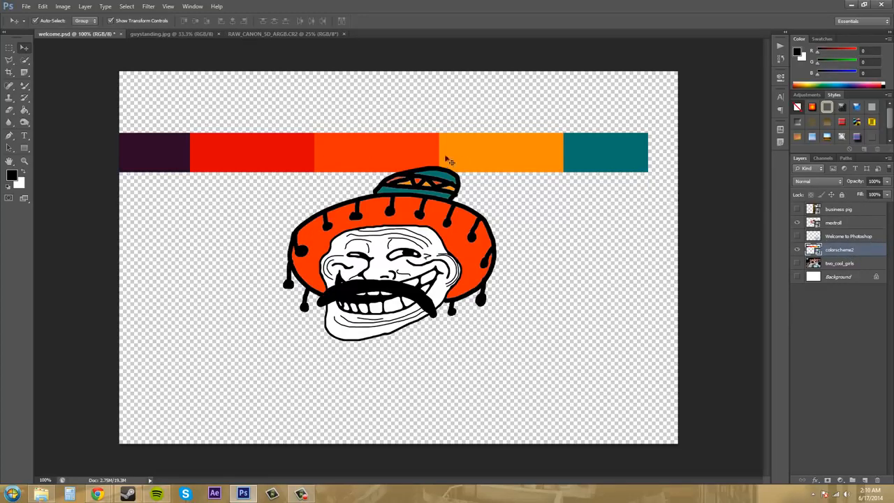
click(505, 159)
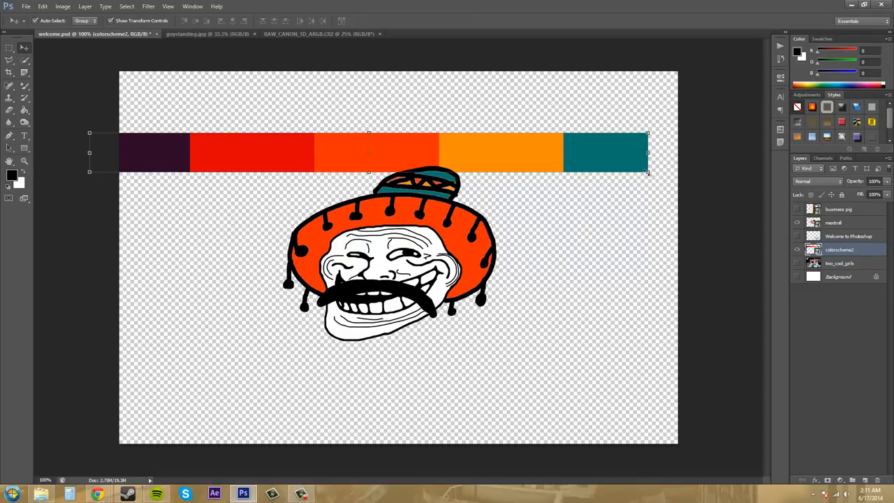
click(646, 171)
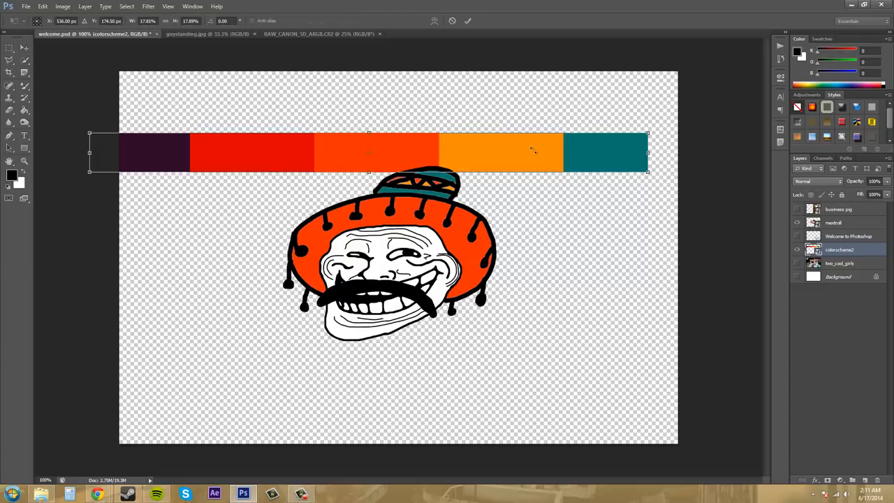
drag(648, 171, 649, 189)
key(ctrl+z)
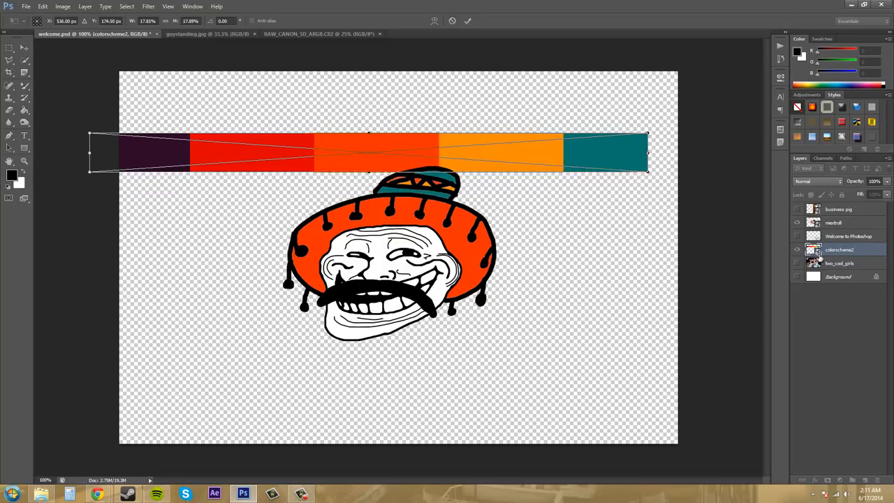
key(Return)
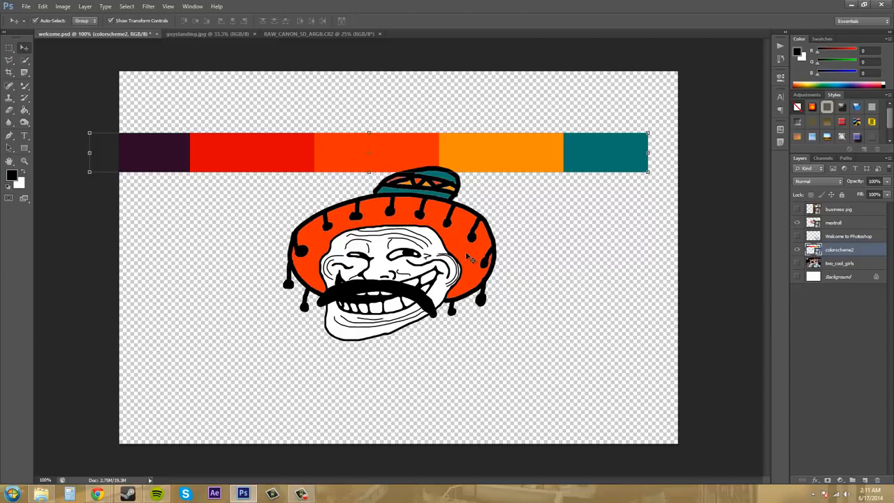
Show the two_cool_girls layer and hide the sombrero face and colorscheme2 layers
click(849, 264)
click(797, 264)
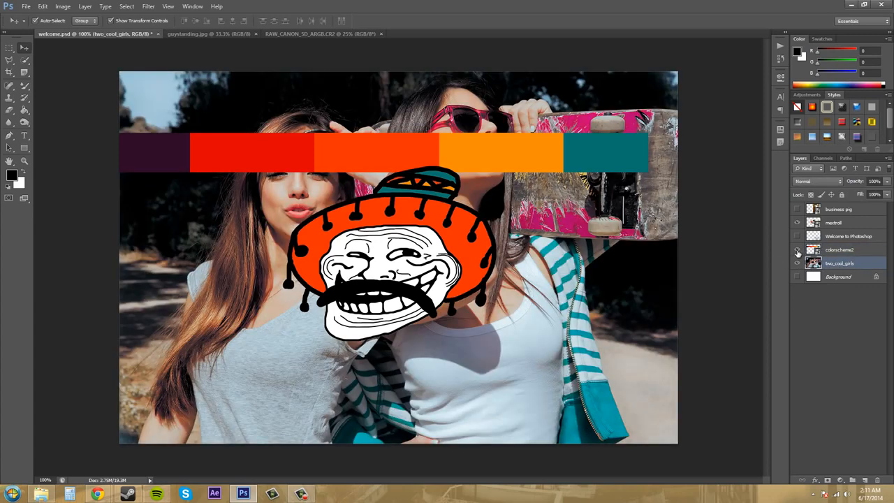
click(797, 222)
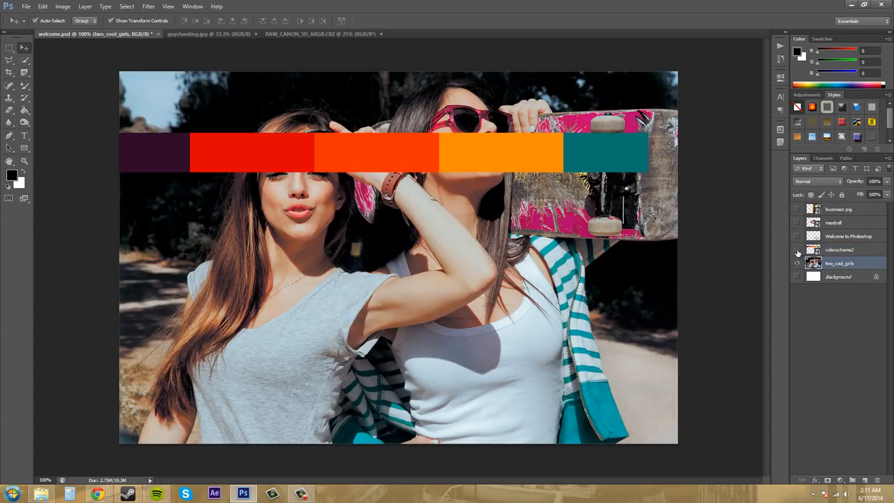
click(797, 249)
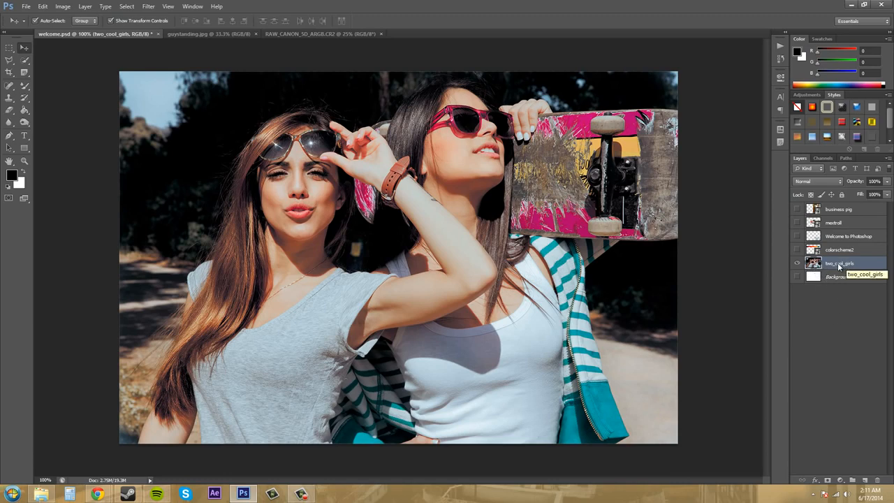
Convert the two_cool_girls layer to a smart object
right_click(838, 268)
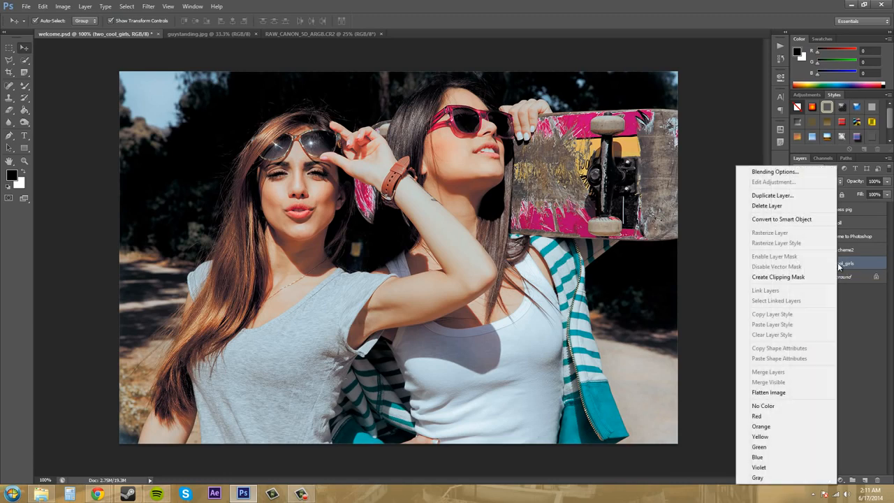
click(780, 221)
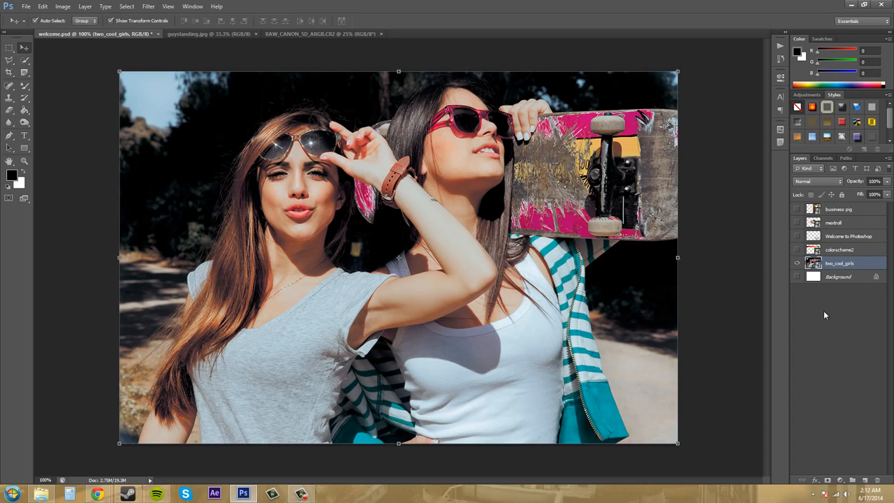
click(888, 160)
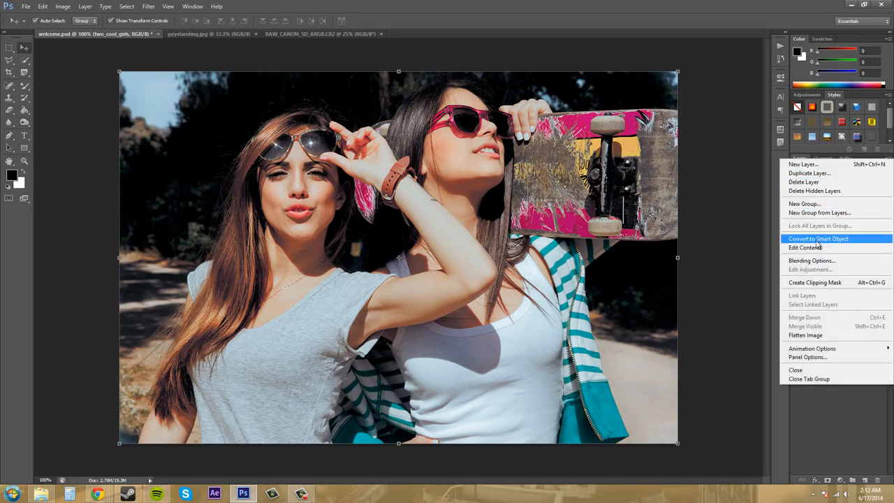
click(843, 432)
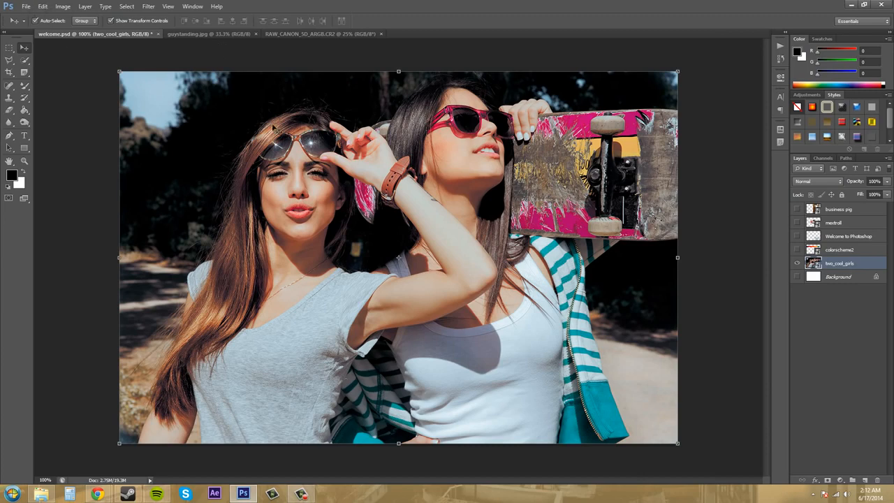
Open the photo of the man holding a fish from the Images folder as a smart object in its own document
click(829, 251)
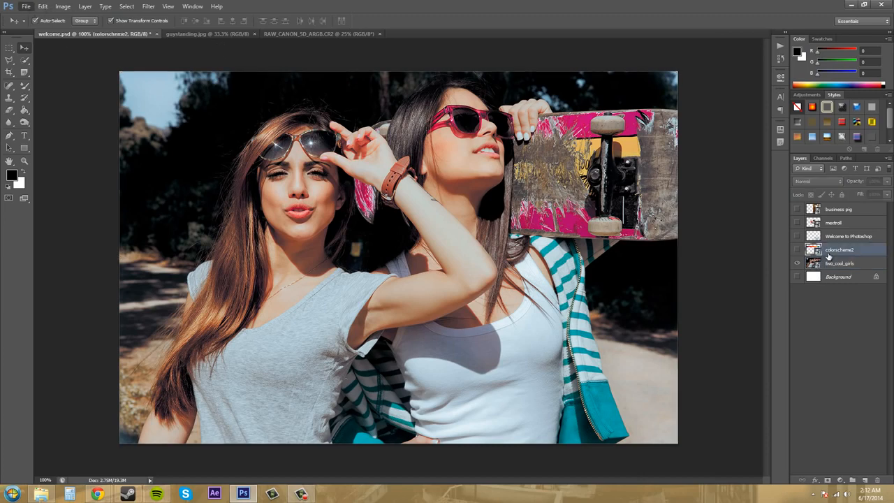
click(26, 7)
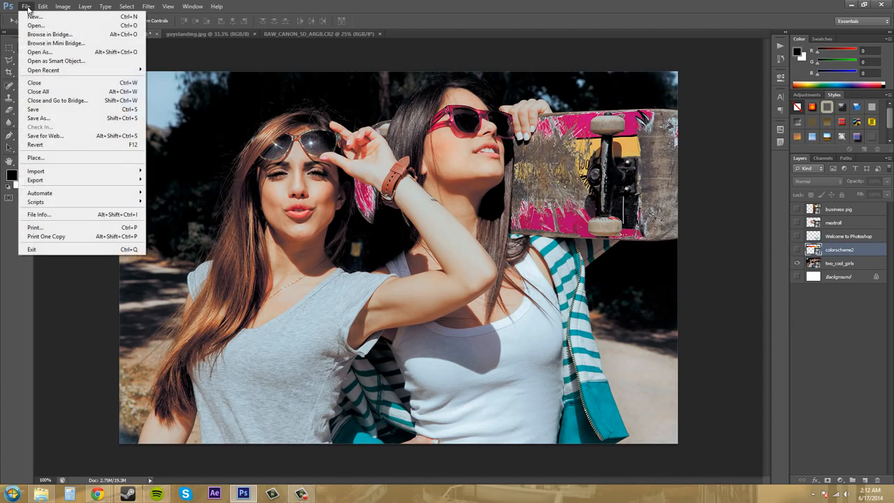
click(61, 63)
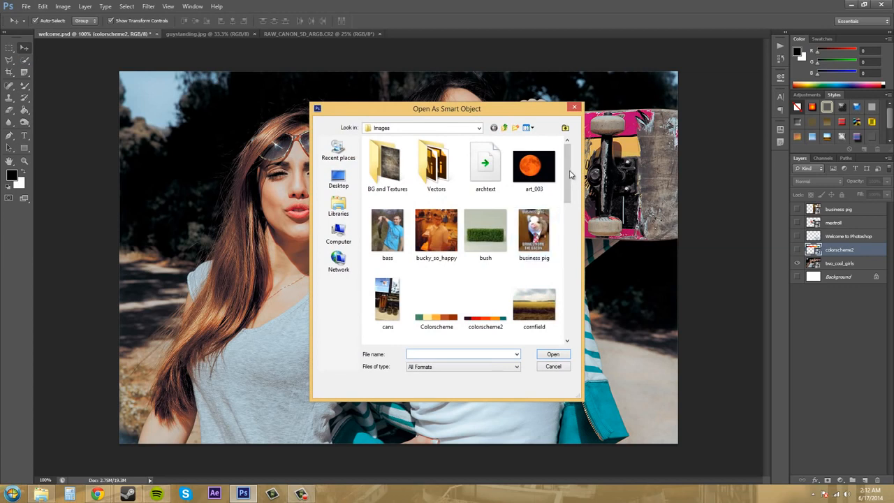
drag(570, 183, 574, 254)
click(495, 221)
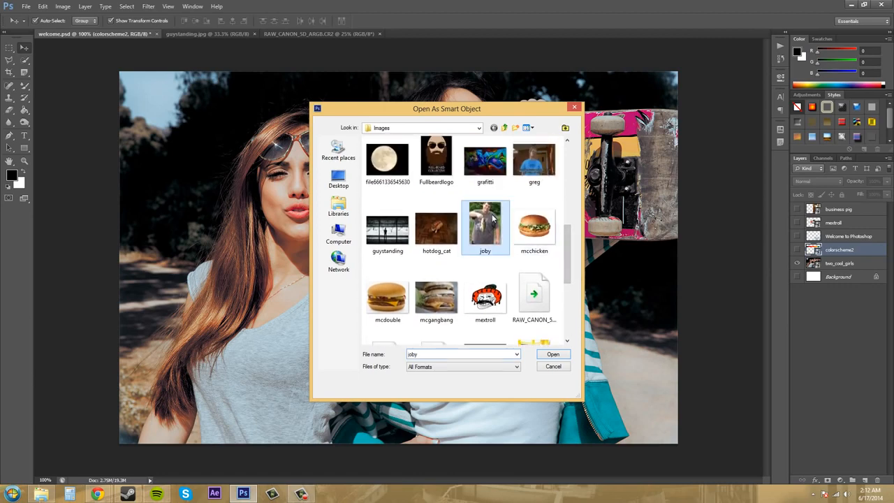
click(553, 354)
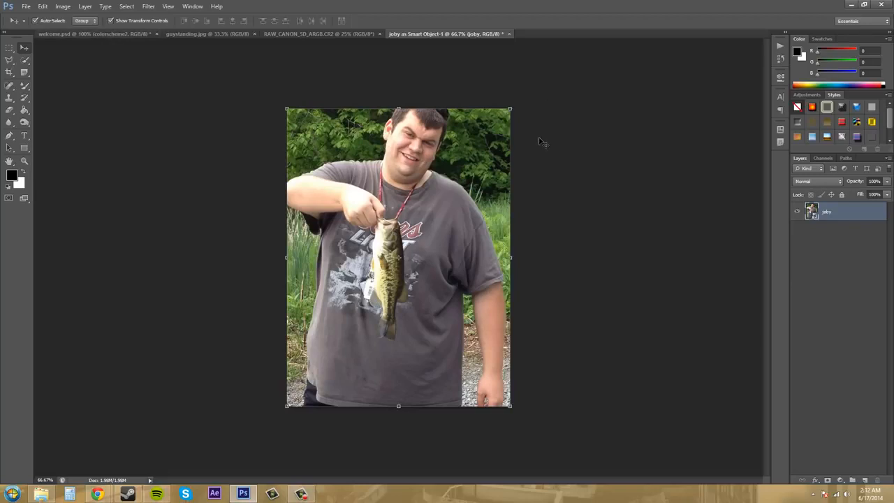
Return to welcome.psd and open the contents of the two_cool_girls smart object for editing
click(124, 34)
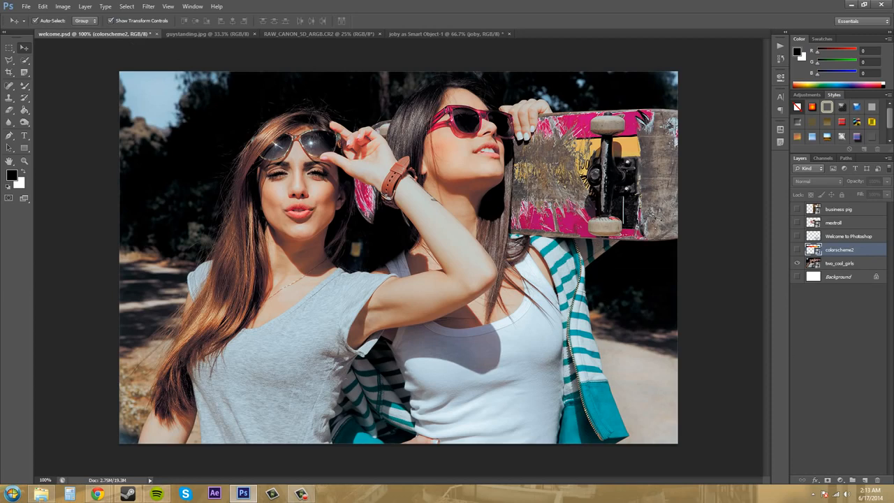
click(664, 320)
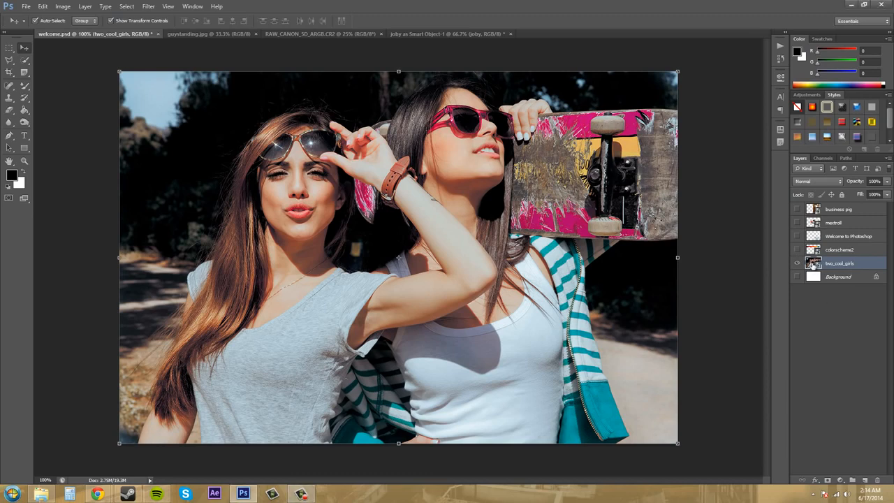
double_click(812, 264)
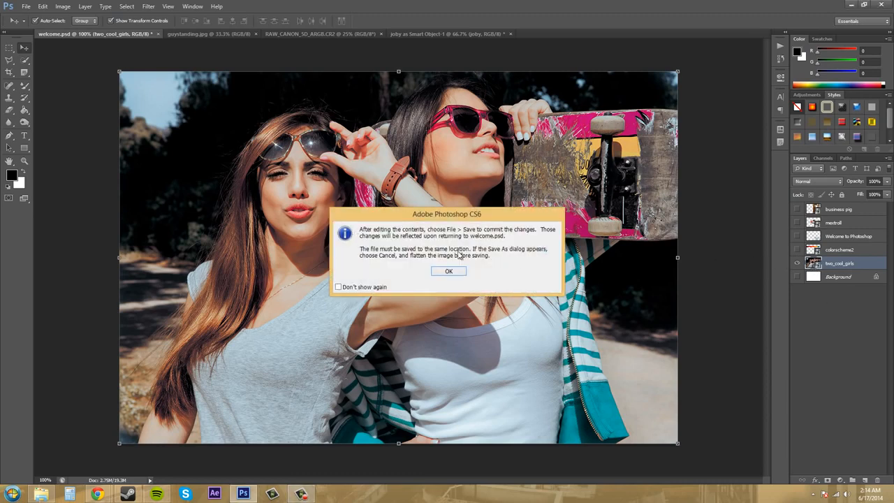
click(338, 287)
click(339, 287)
click(448, 272)
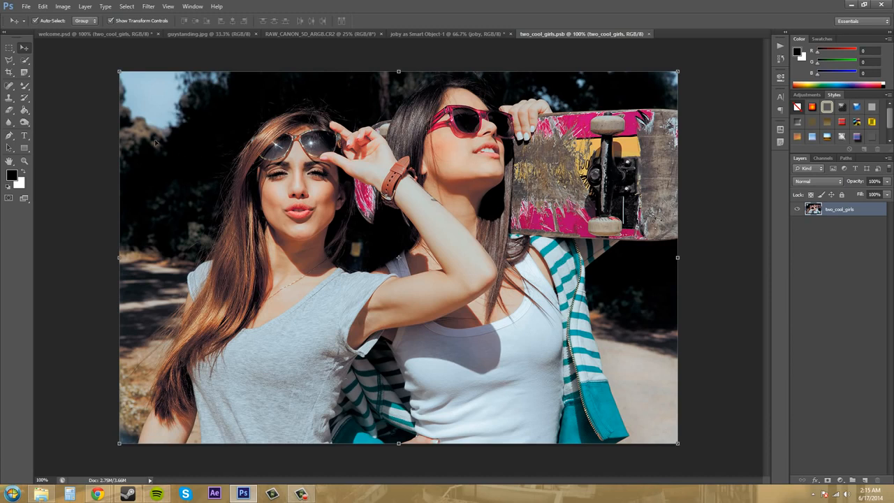
Crop the smart object's photo to the face and raised hand of the woman on the left, rotating the image slightly clockwise
click(10, 73)
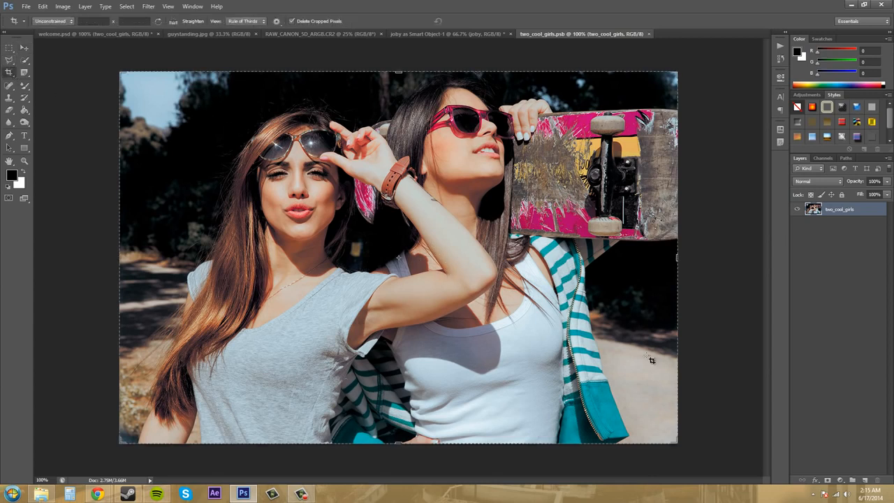
drag(677, 258, 678, 259)
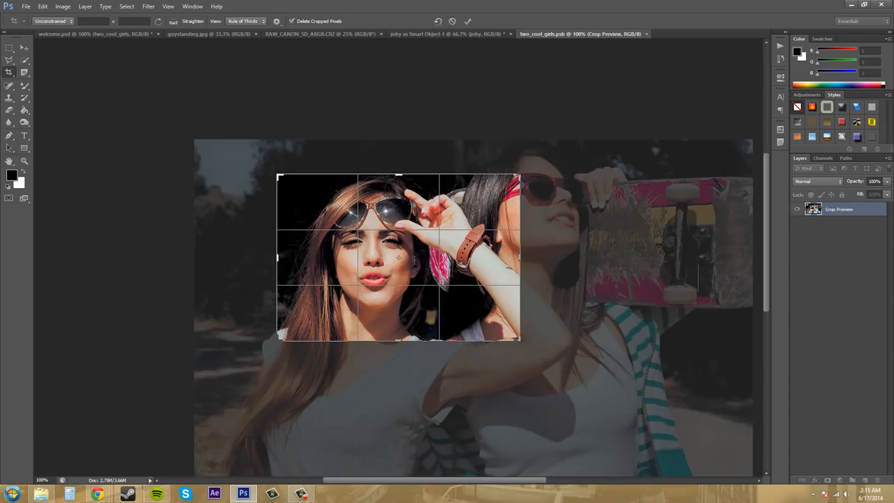
drag(417, 252, 433, 258)
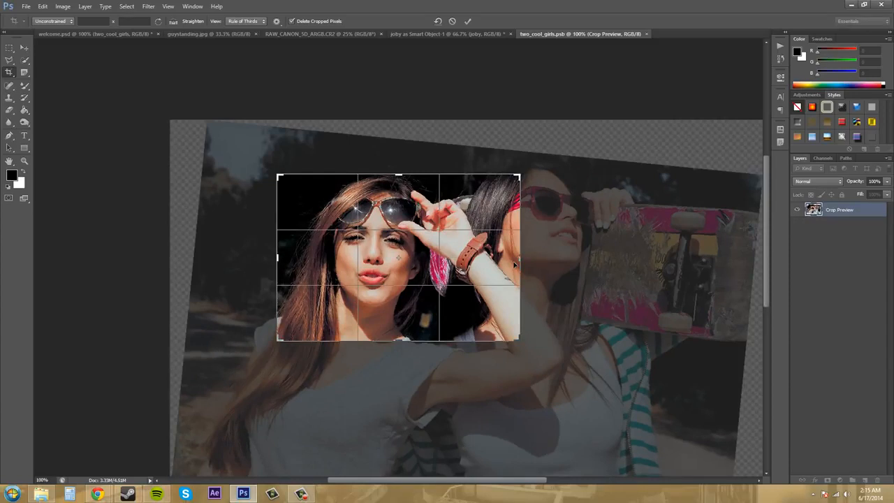
key(Return)
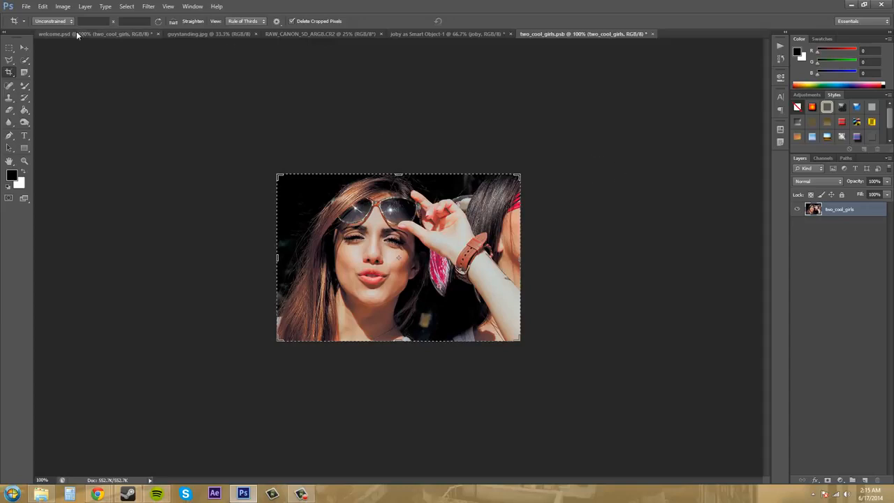
Save the cropped two_cool_girls.psb contents and return to welcome.psd to view the smart object there
key(F10)
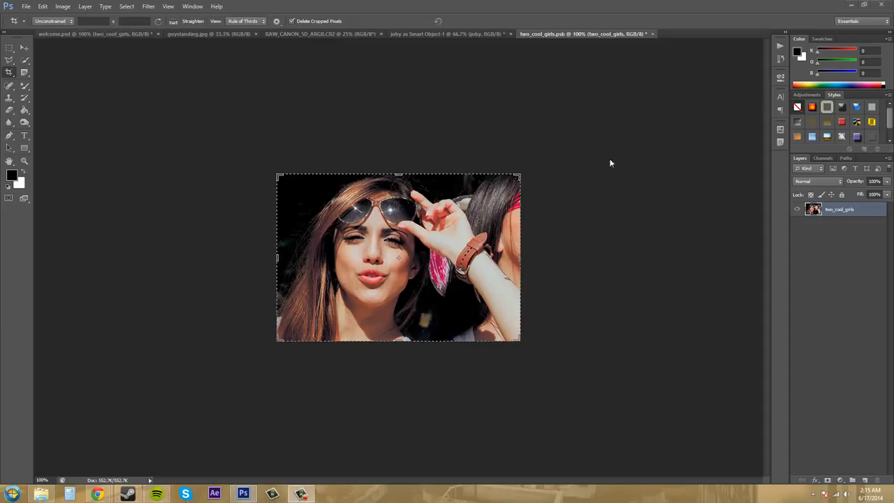
click(25, 9)
click(38, 110)
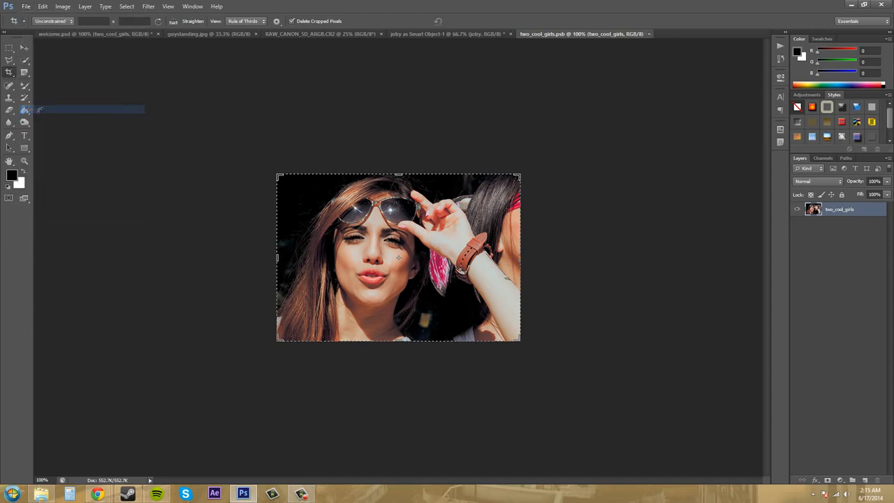
click(82, 34)
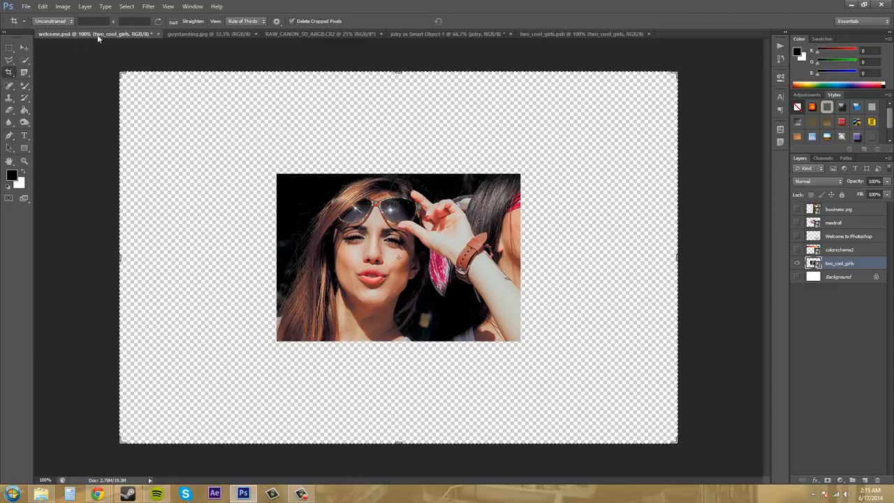
click(555, 37)
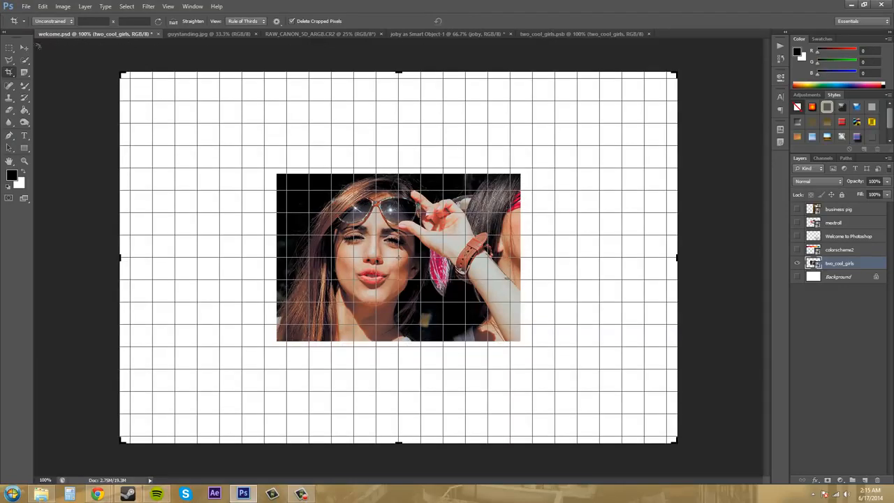
Close guystanding.jpg, RAW_CANON_5D_ARGB.CR2 and joby as Smart Object-1 without saving changes, keeping welcome.psd and two_cool_girls.psb open
click(26, 47)
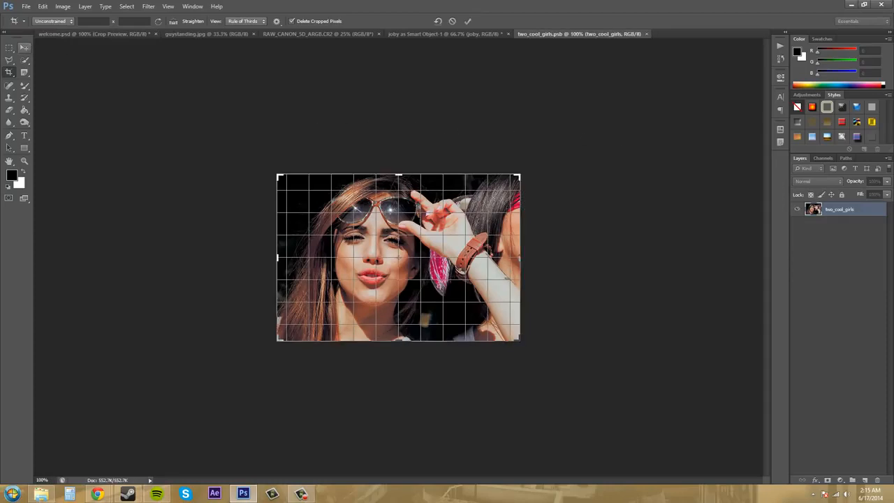
key(ctrl+Tab)
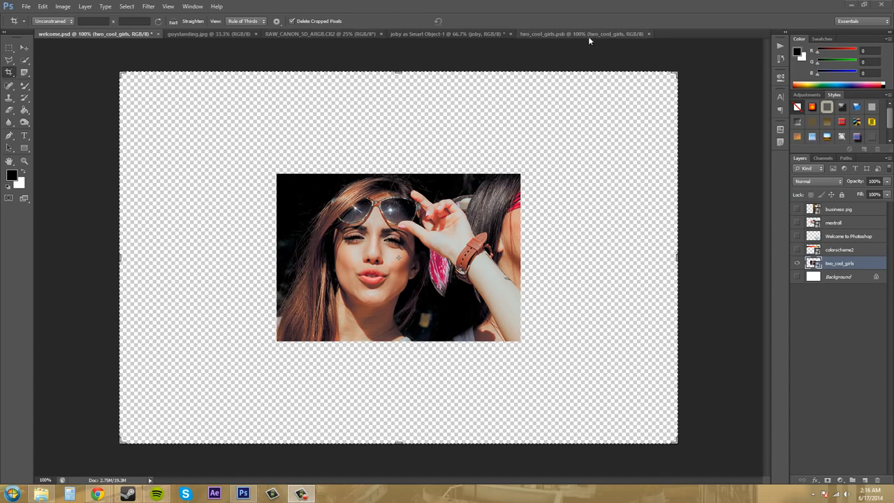
click(255, 34)
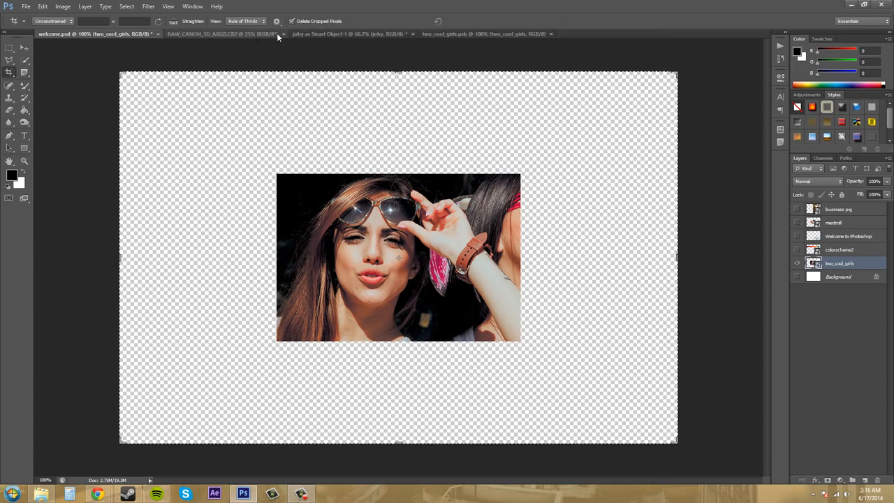
click(282, 33)
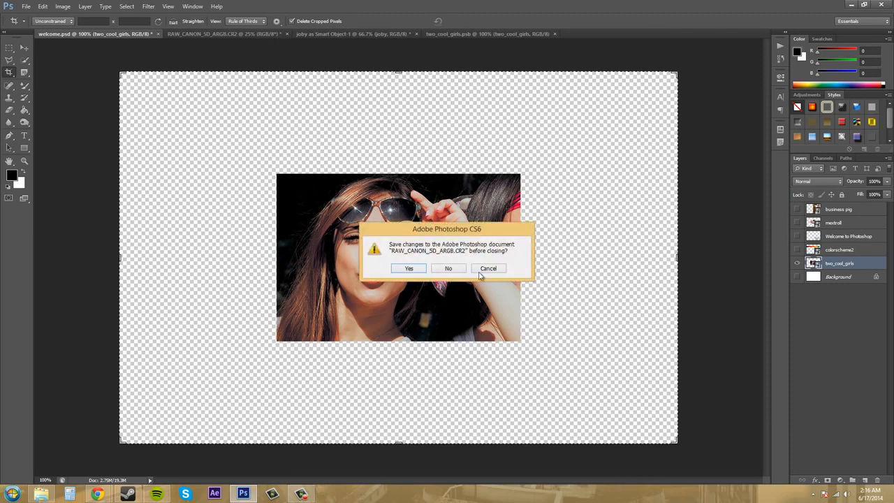
click(448, 268)
click(235, 34)
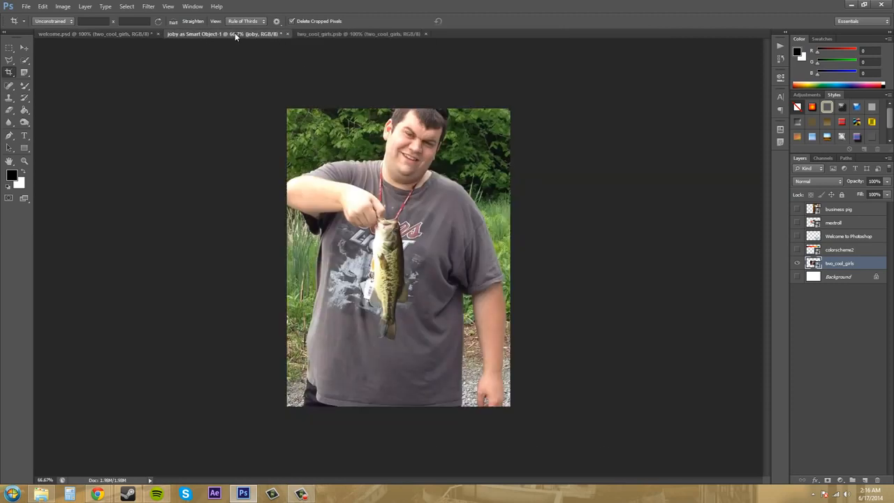
click(287, 33)
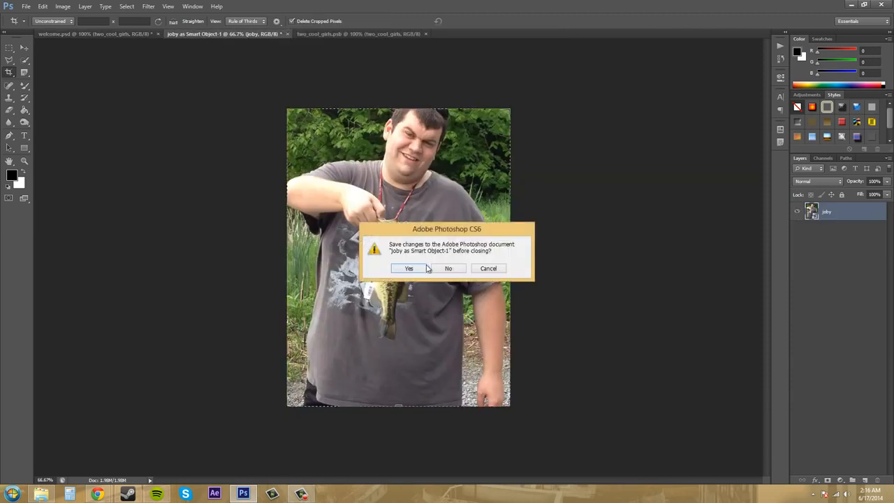
click(449, 269)
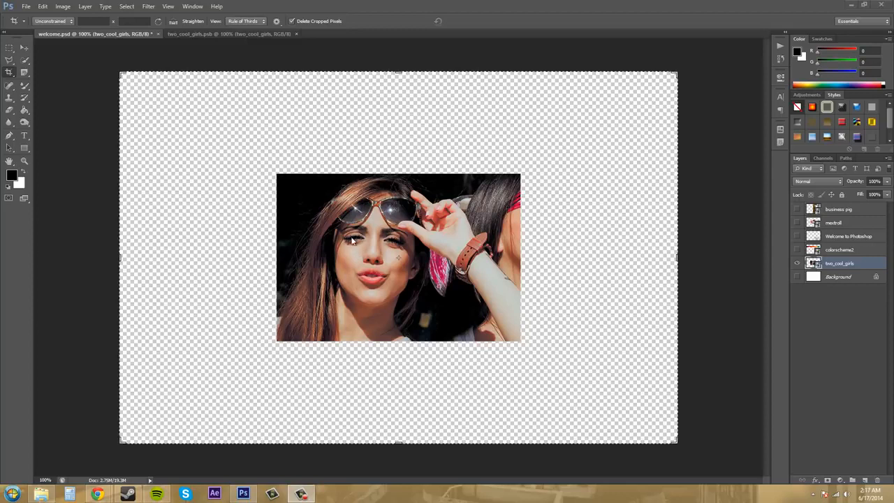
Rasterize the two_cool_girls smart object layer in welcome.psd
right_click(863, 267)
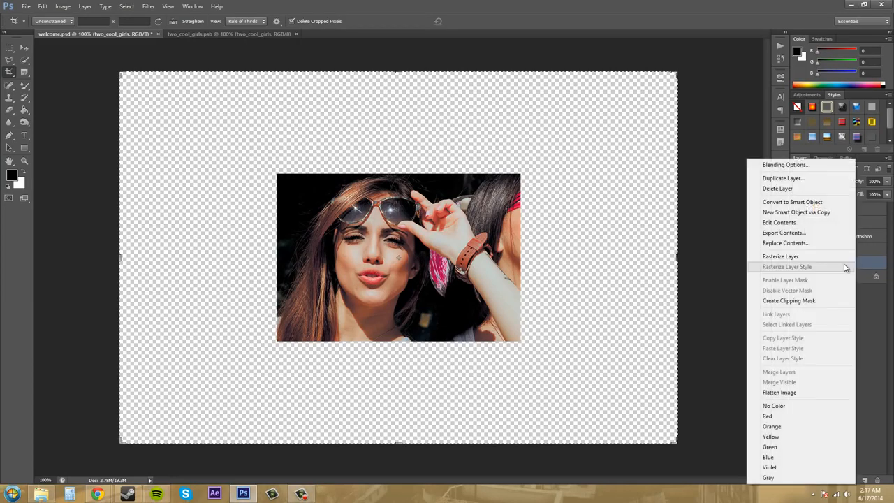
click(783, 257)
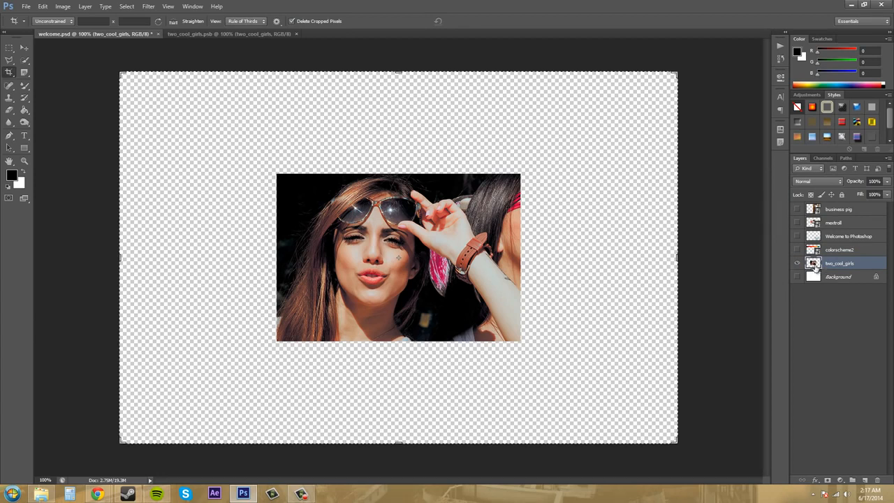
Select the colorscheme2 layer, hide the two_cool_girls layer and make colorscheme2 visible
click(850, 251)
click(797, 264)
click(797, 249)
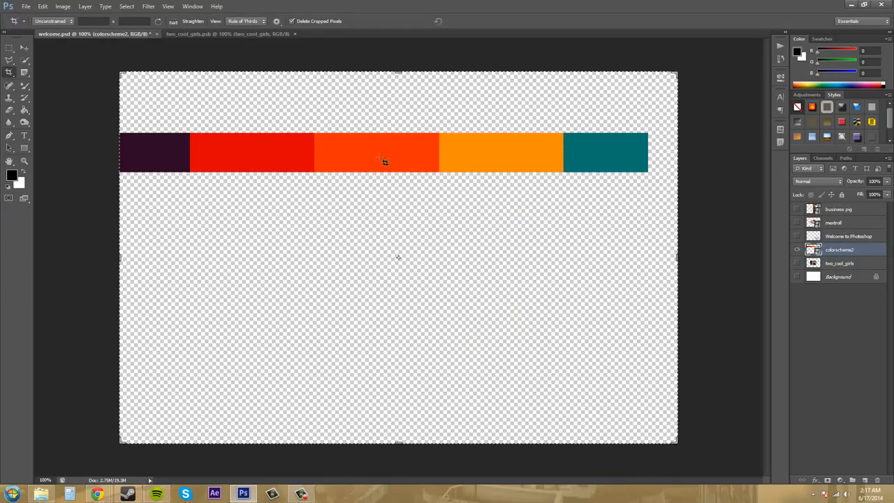
Try to darken the red swatch of the colorscheme2 smart object with the Burn tool, declining to rasterize it
click(25, 46)
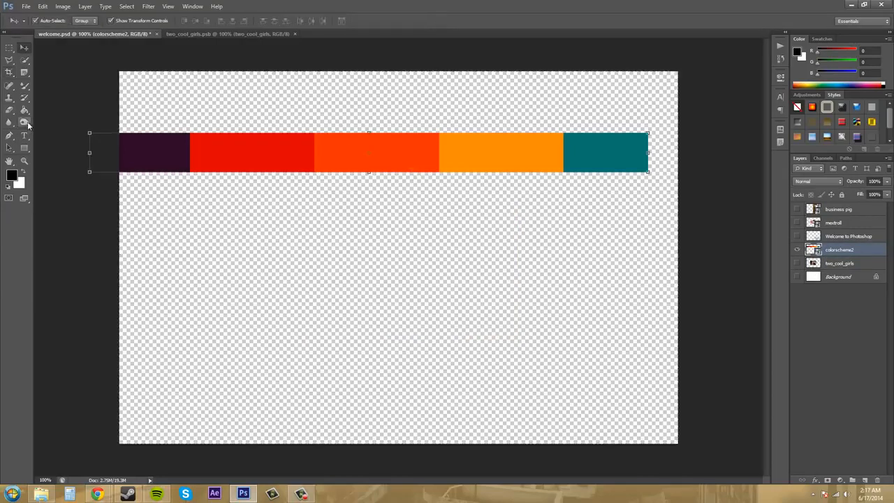
click(28, 123)
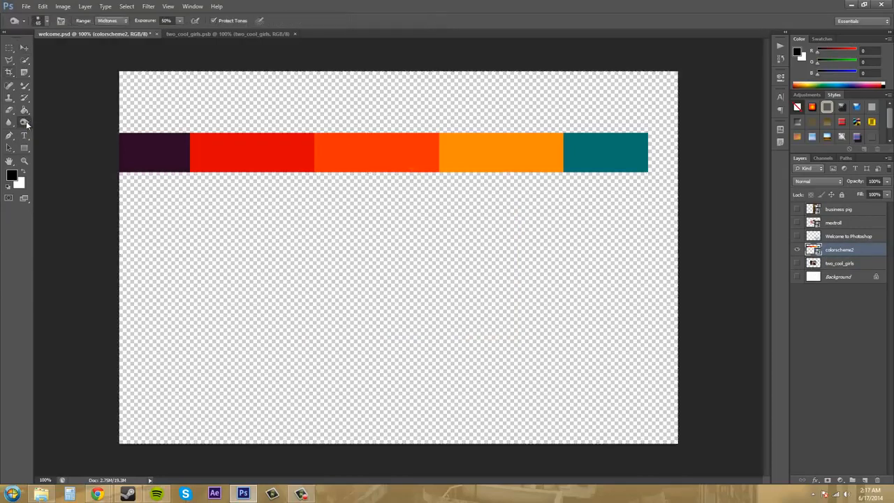
click(27, 124)
click(49, 130)
click(264, 148)
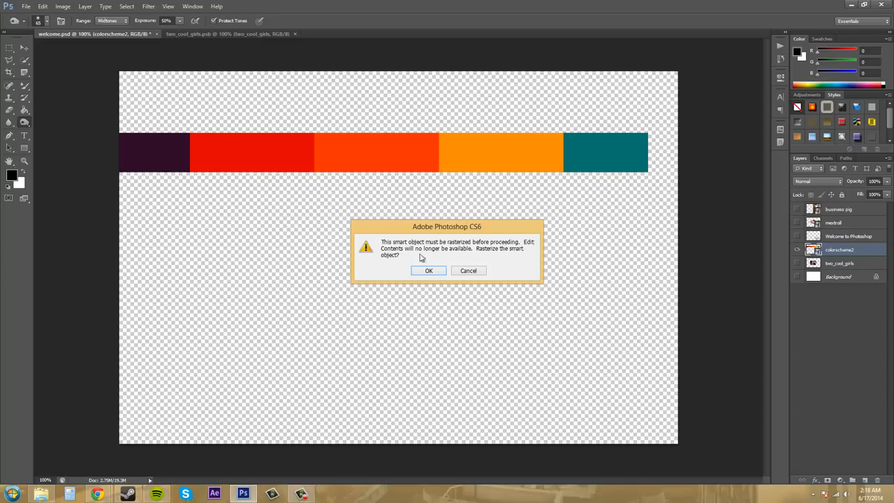
click(468, 271)
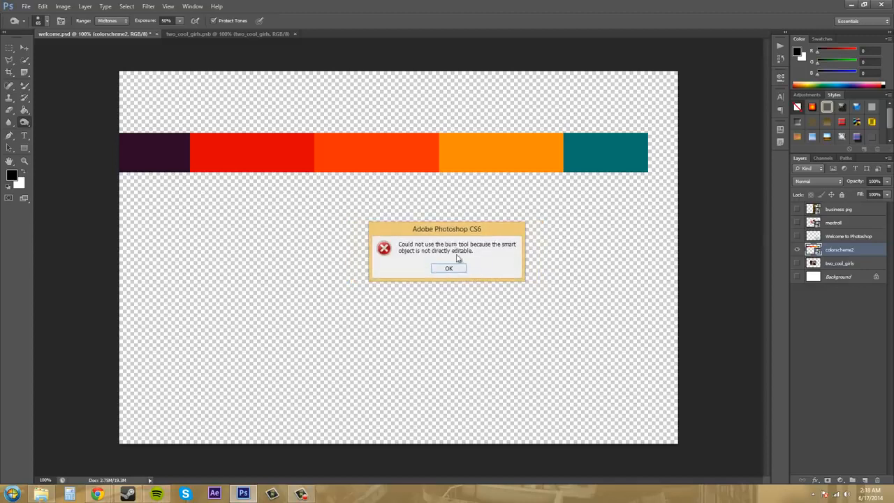
click(458, 270)
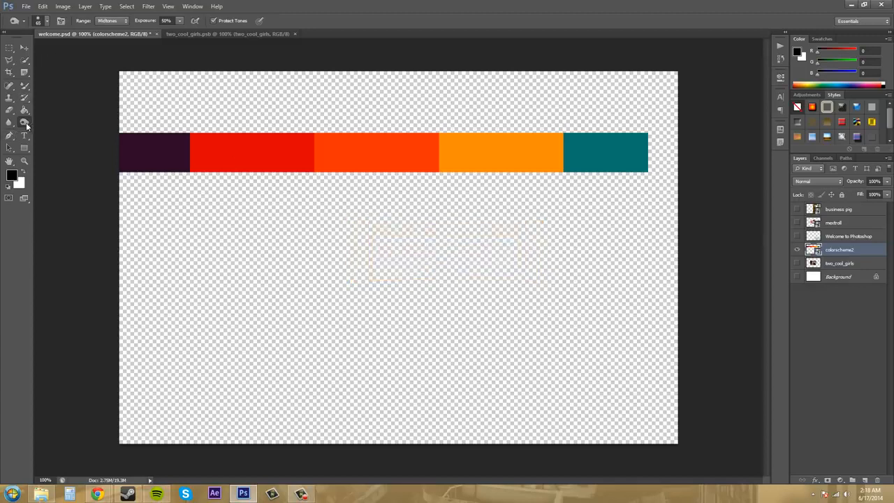
click(24, 122)
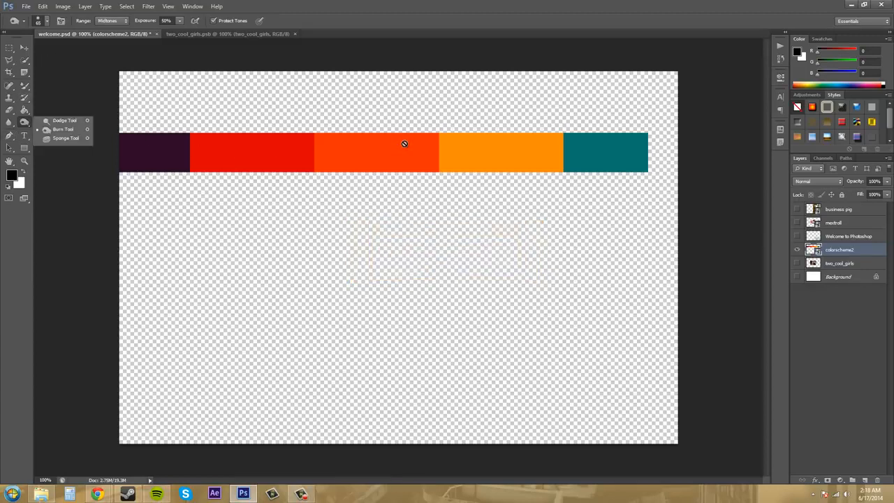